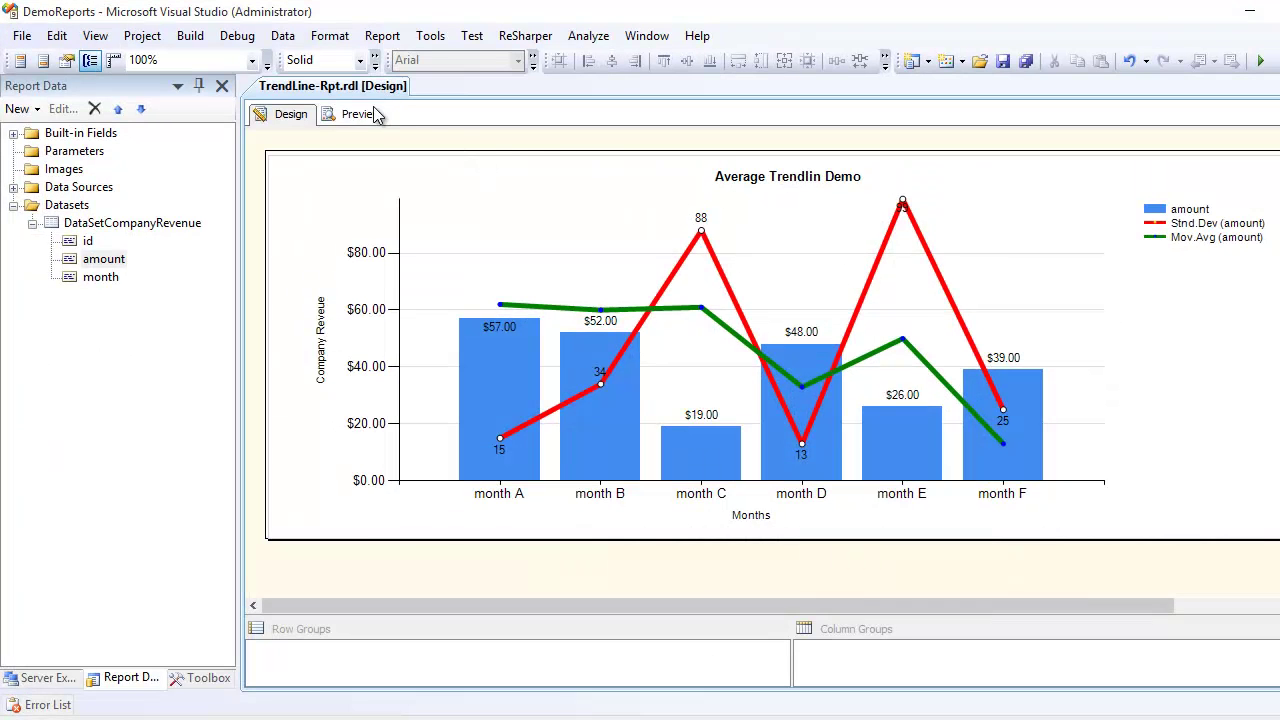
Step: Show the rendered preview of TrendLine-Rpt.rdl with its monthly revenue column chart
left_click(376, 113)
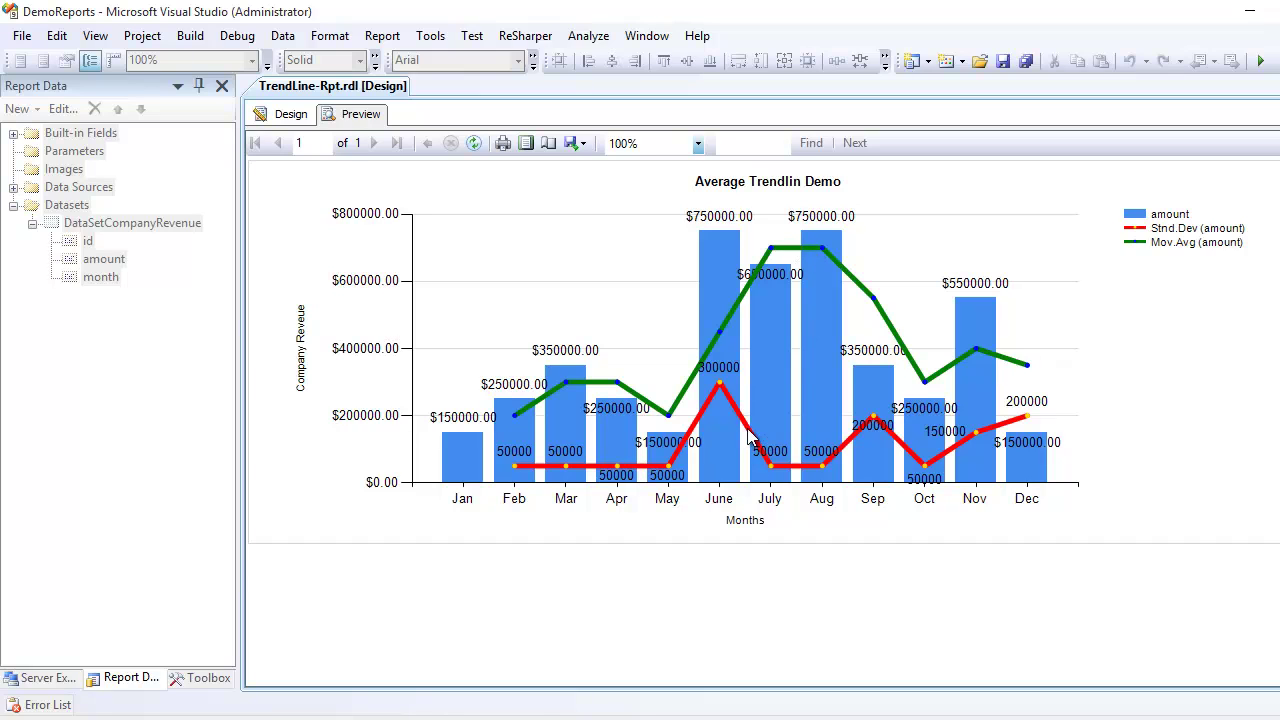
Step: Change the red calculated series' formula from standard deviation to Moving average, then save all
left_click(290, 114)
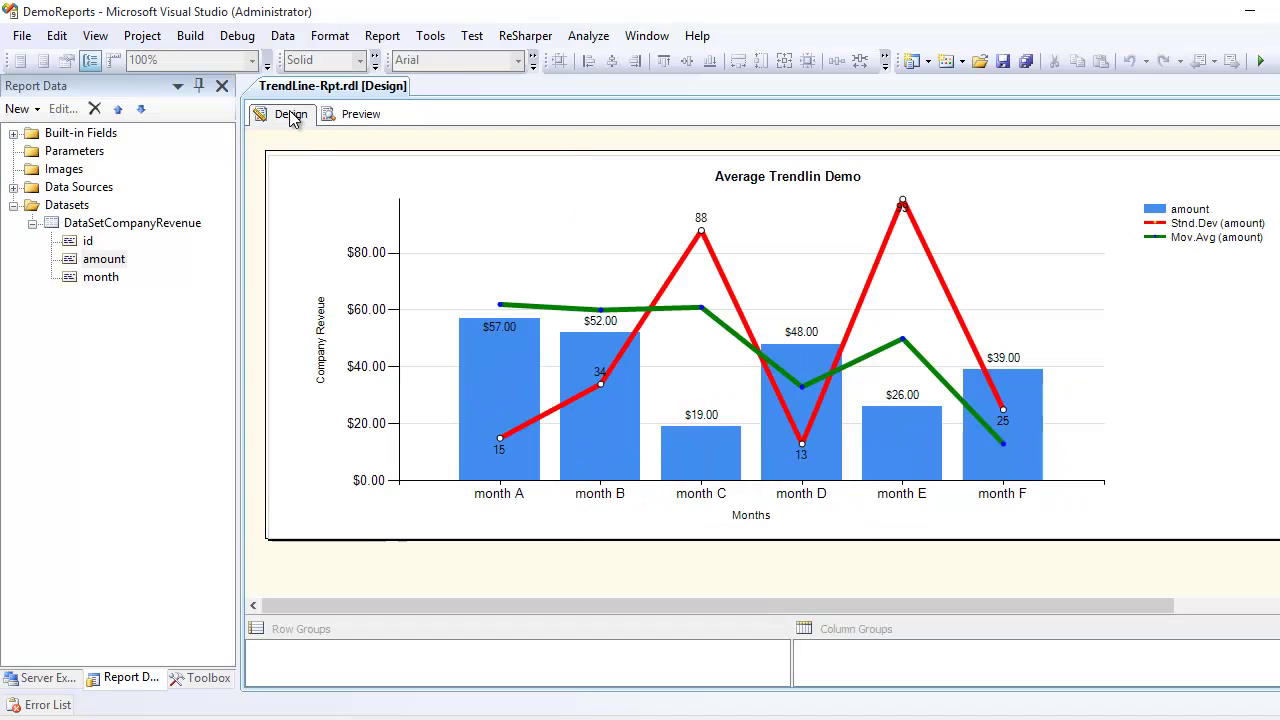
right_click(617, 366)
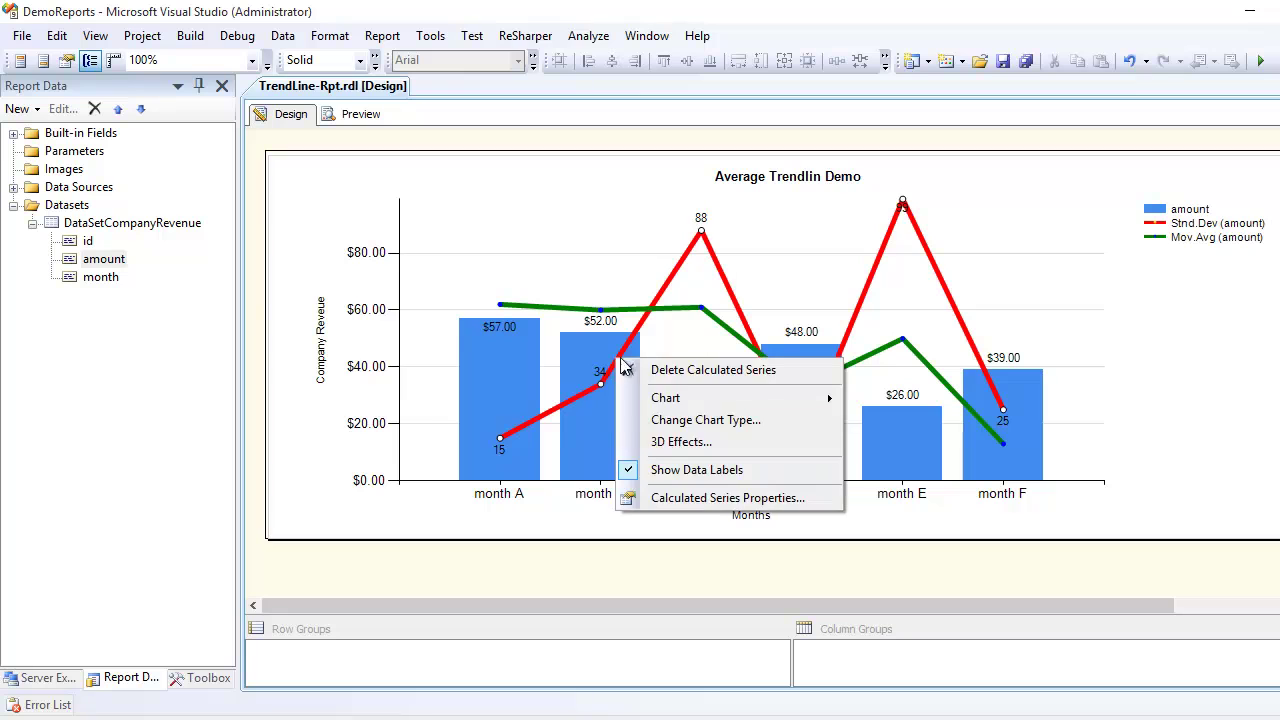
left_click(667, 500)
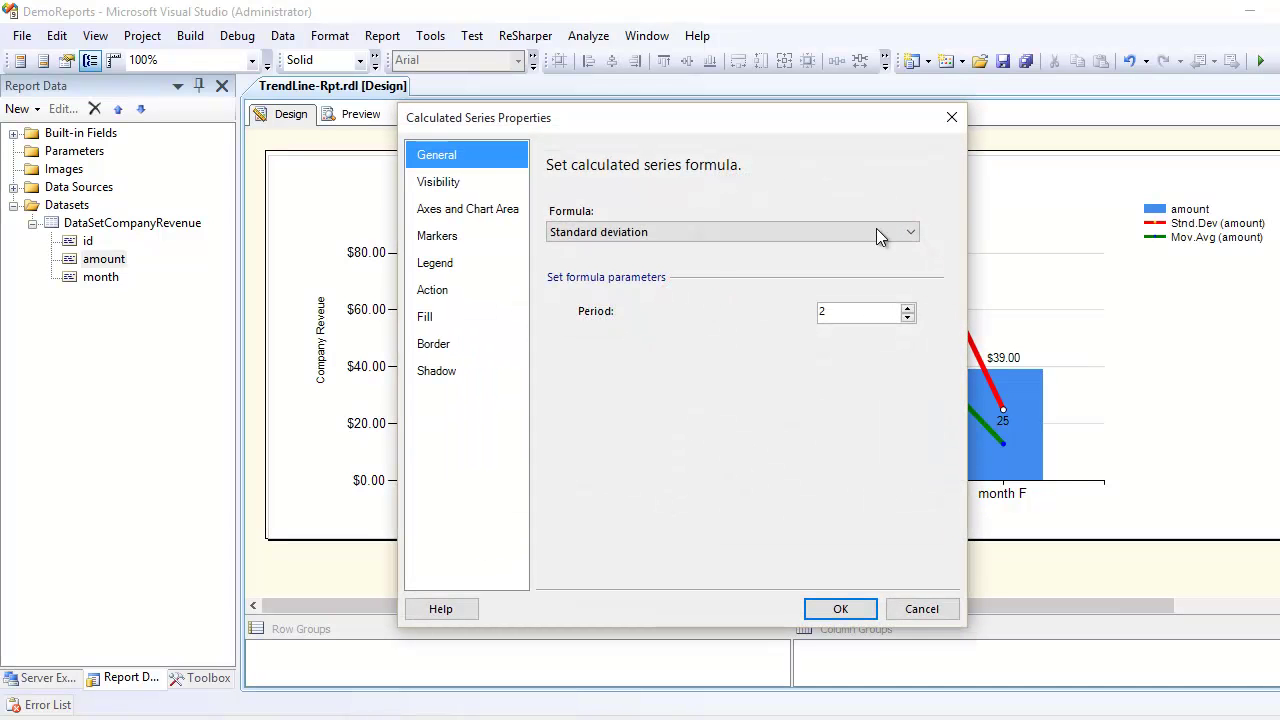
left_click(907, 234)
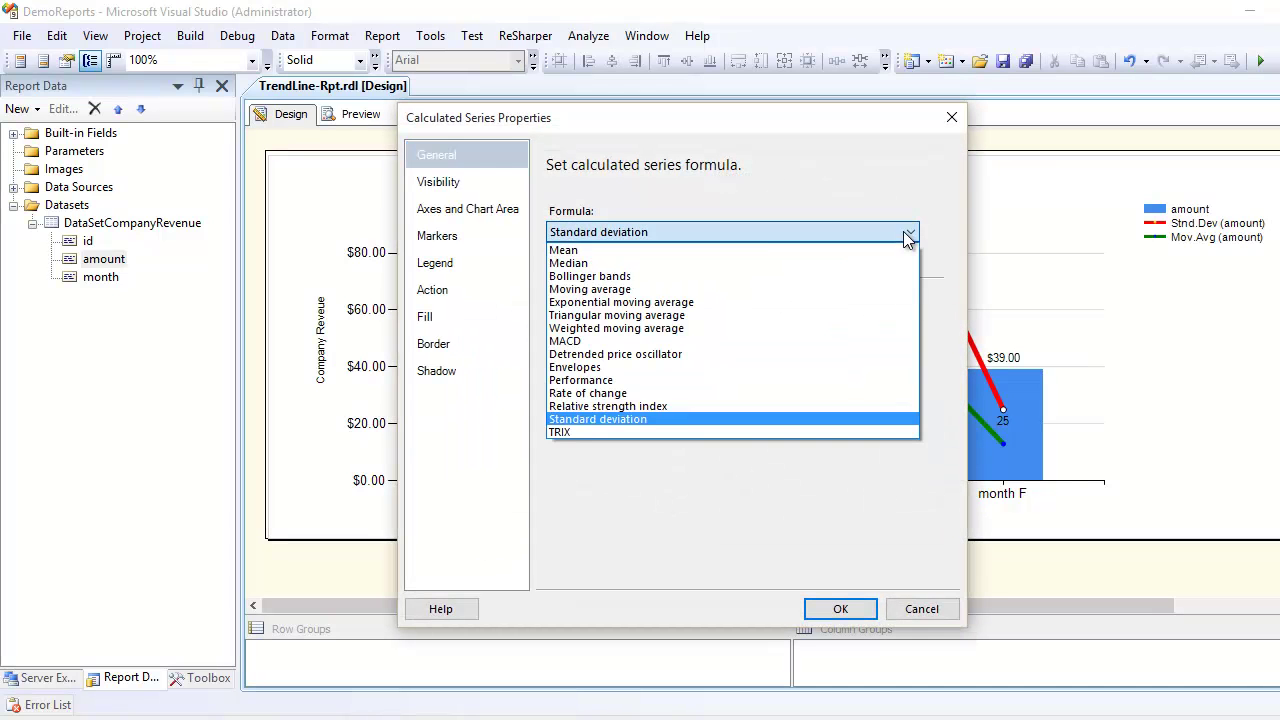
left_click(596, 290)
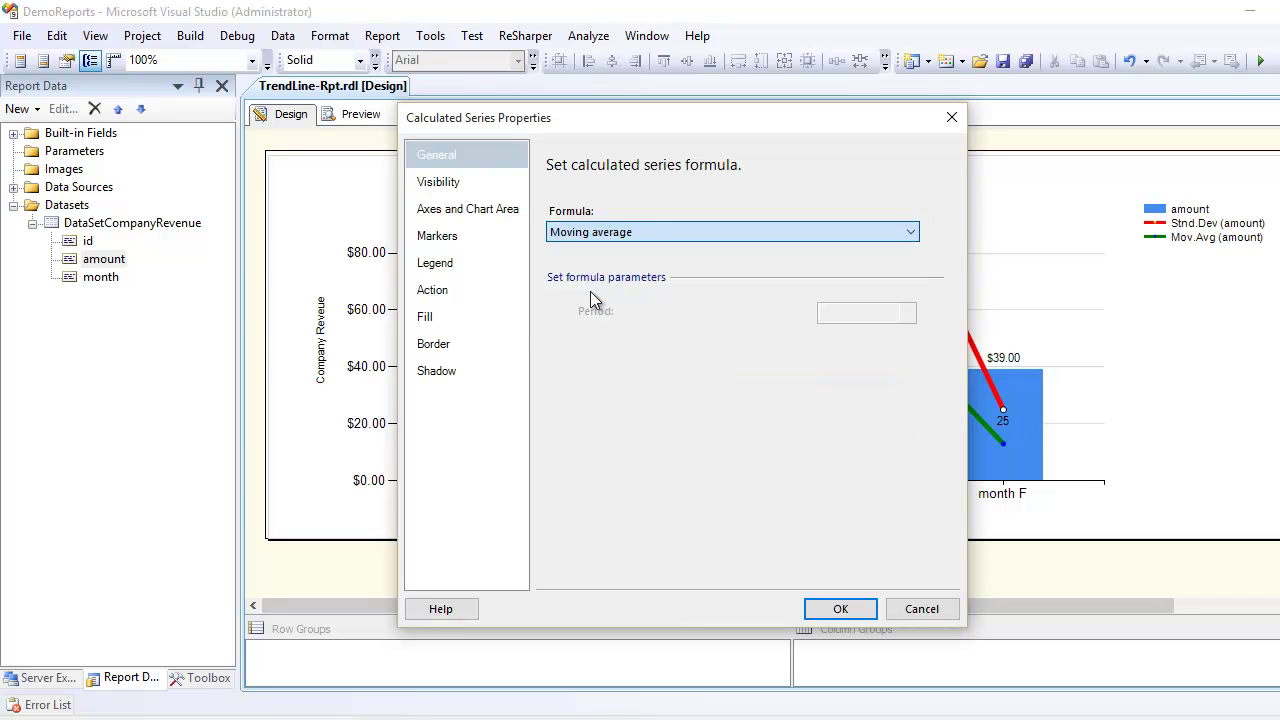
left_click(830, 610)
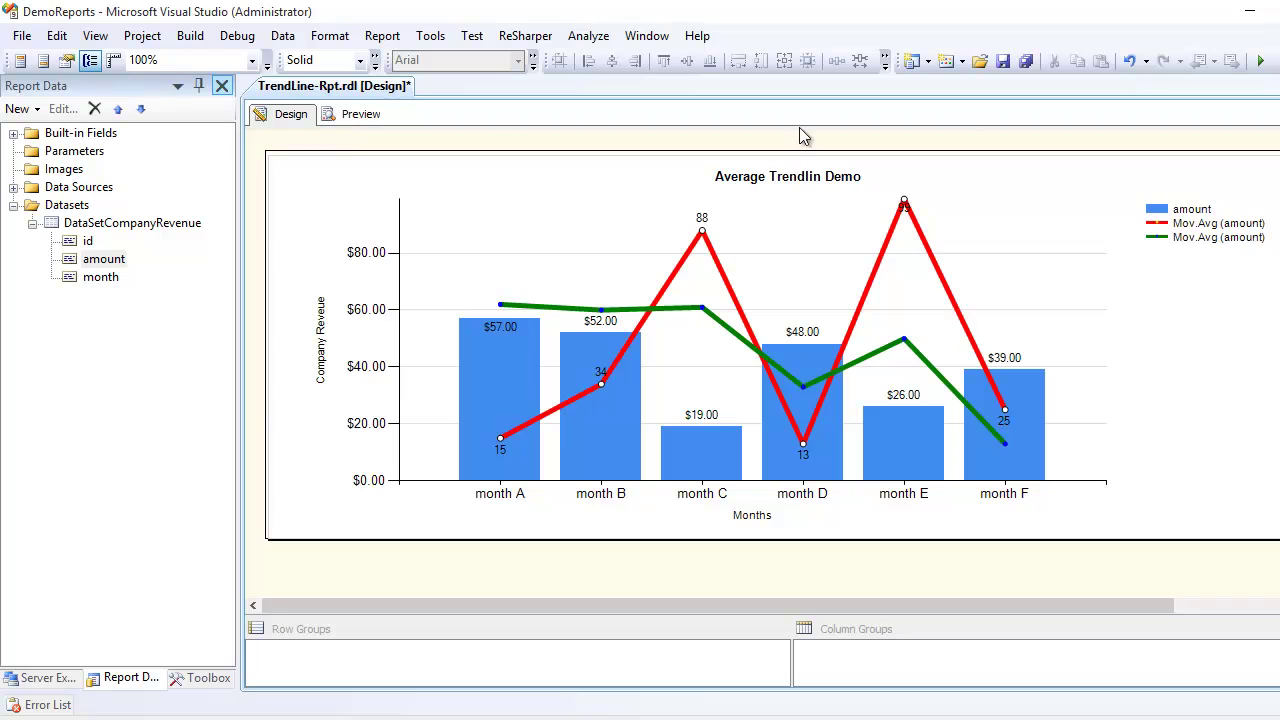
left_click(1026, 60)
Step: Render the report preview to see both trend lines as moving averages
left_click(368, 116)
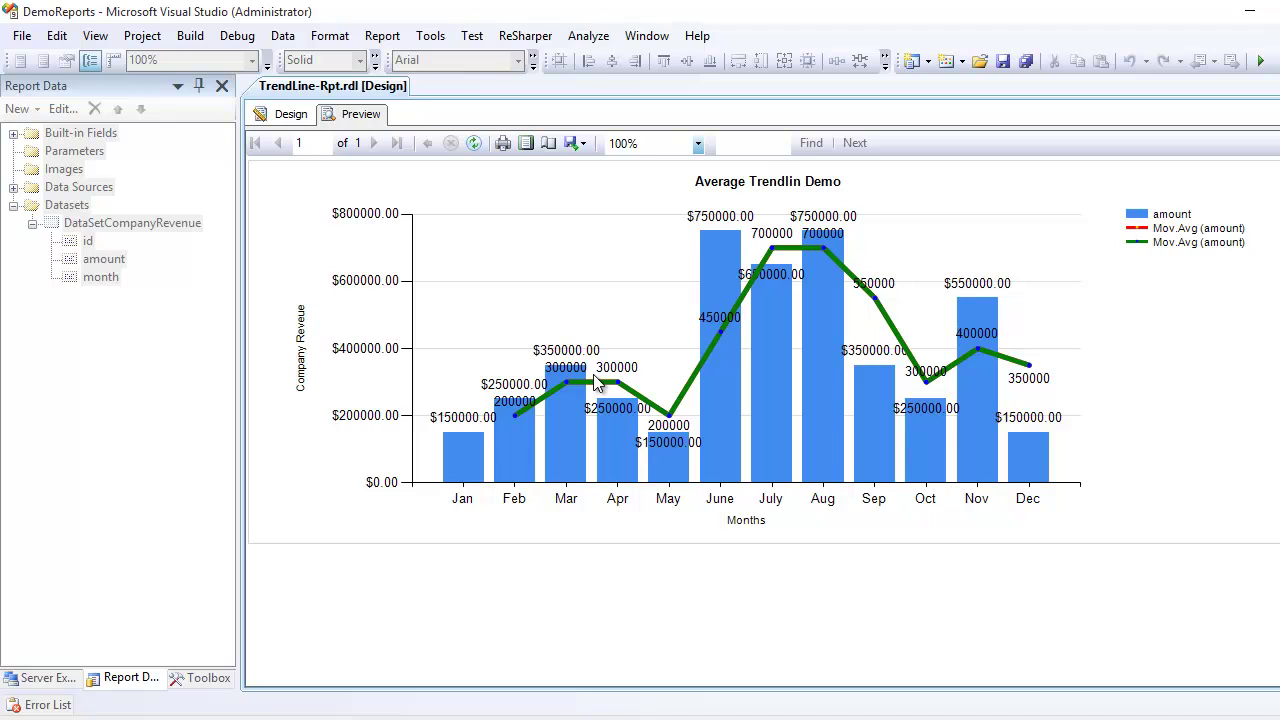
key("alt+Tab")
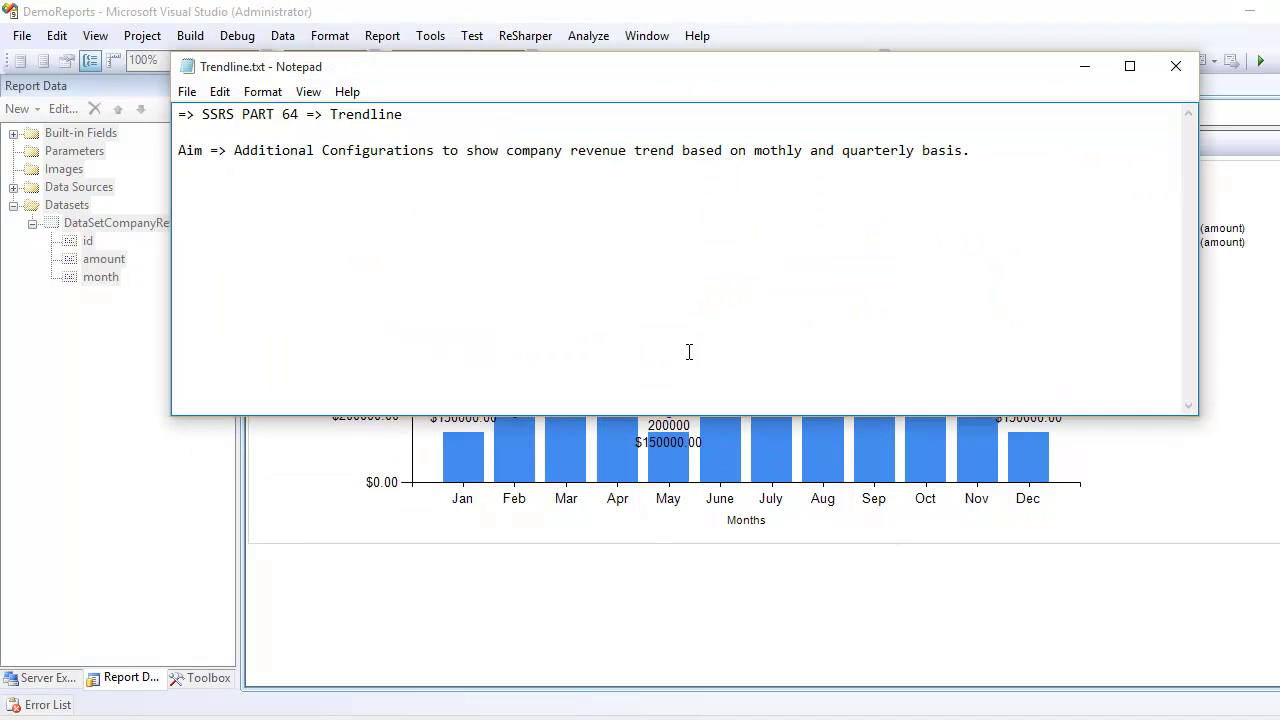
left_click_drag(634, 151, 962, 155)
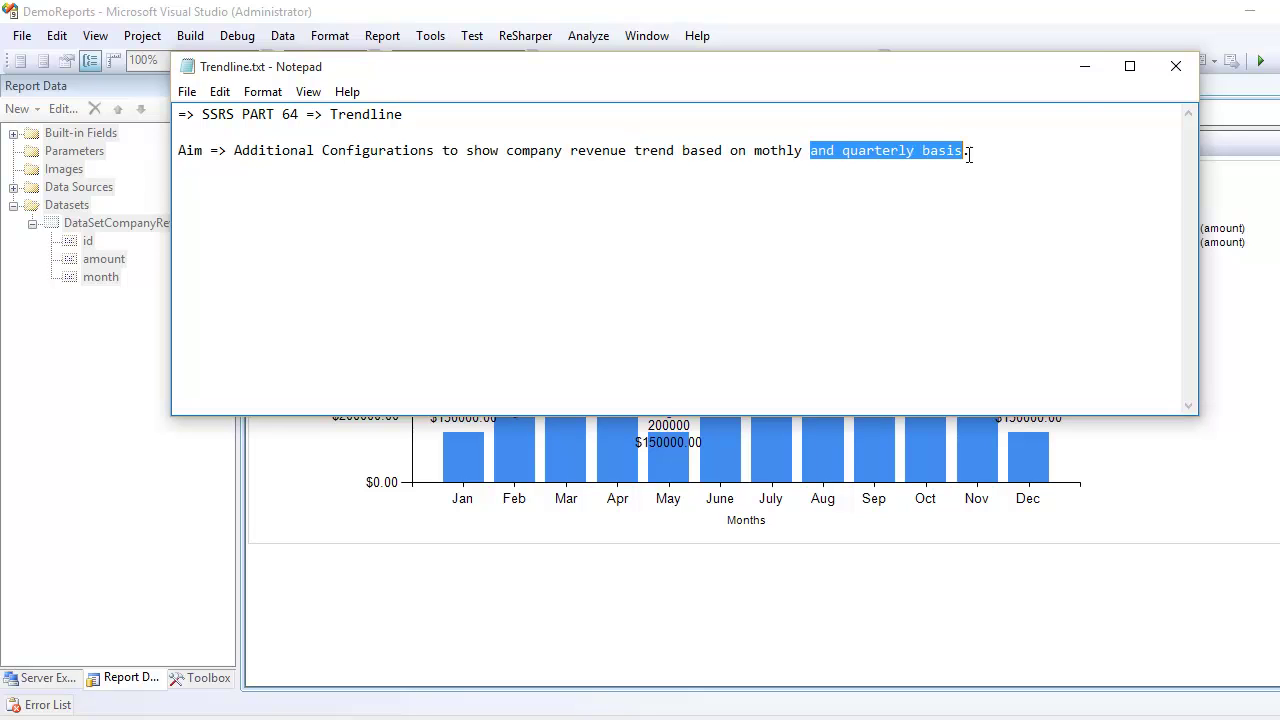
left_click(1084, 66)
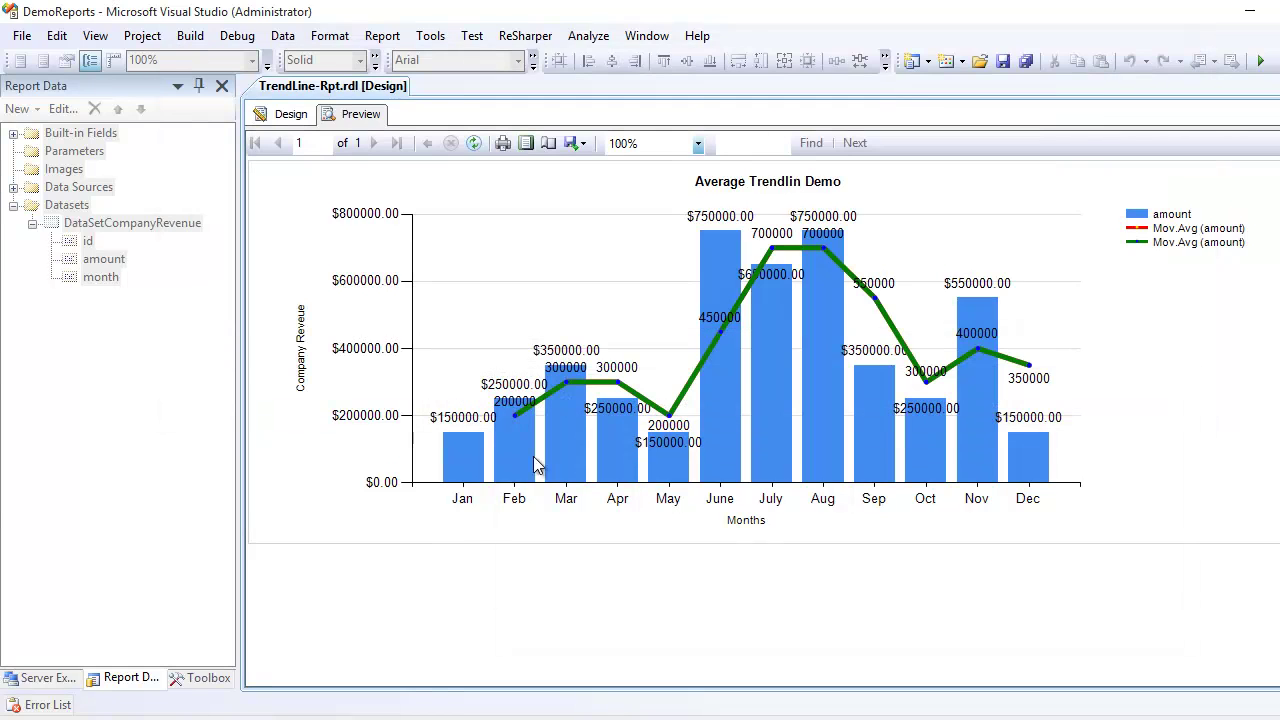
Step: Set the green calculated moving-average series' period to 3 in Calculated Series Properties
right_click(658, 412)
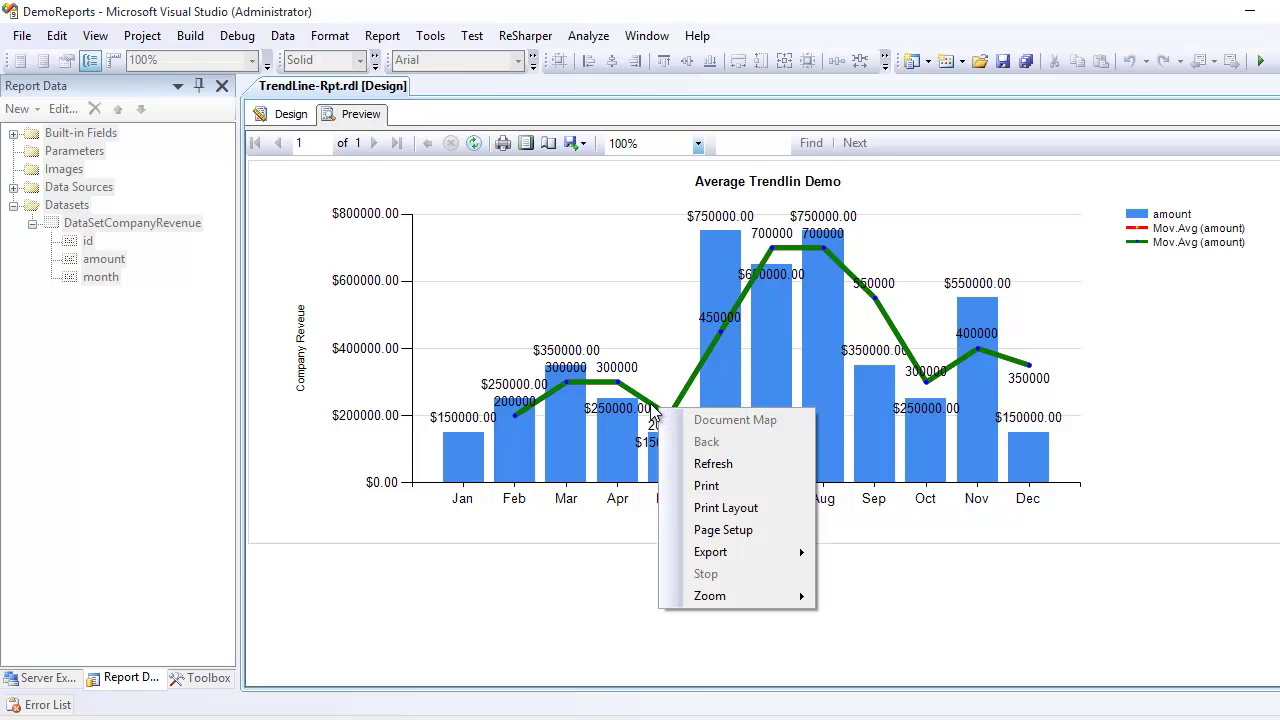
left_click(300, 115)
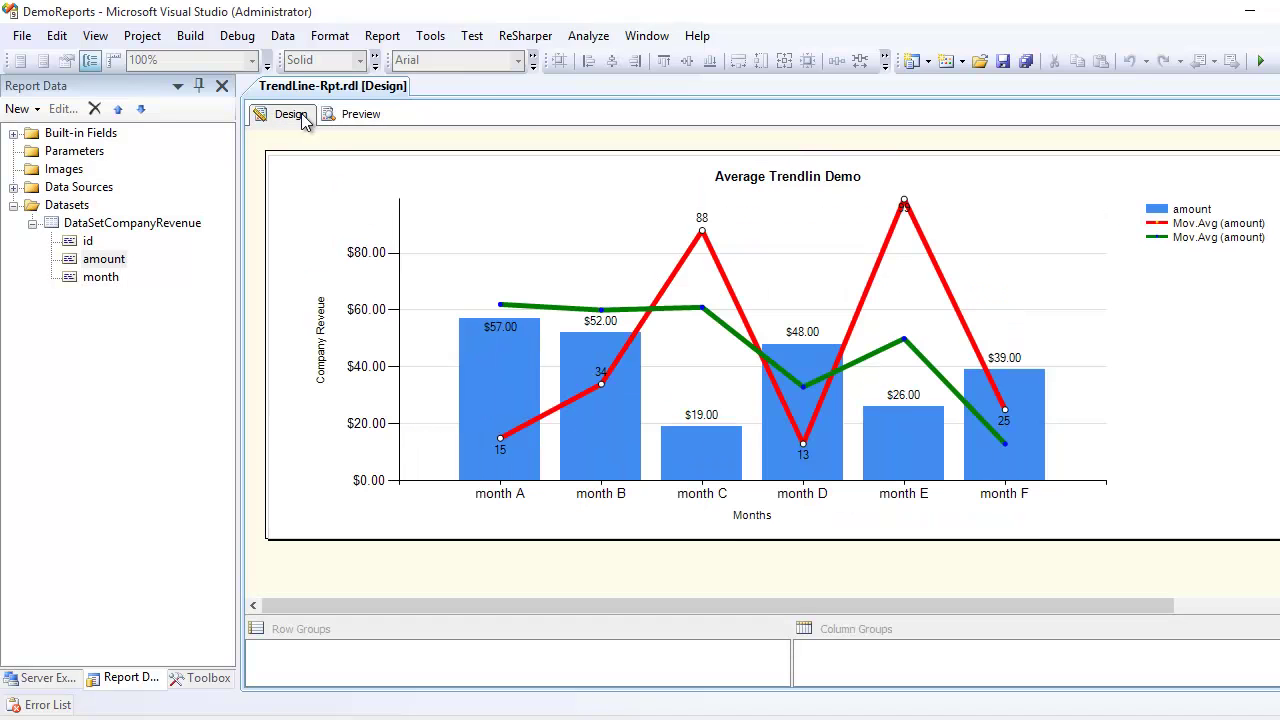
right_click(630, 311)
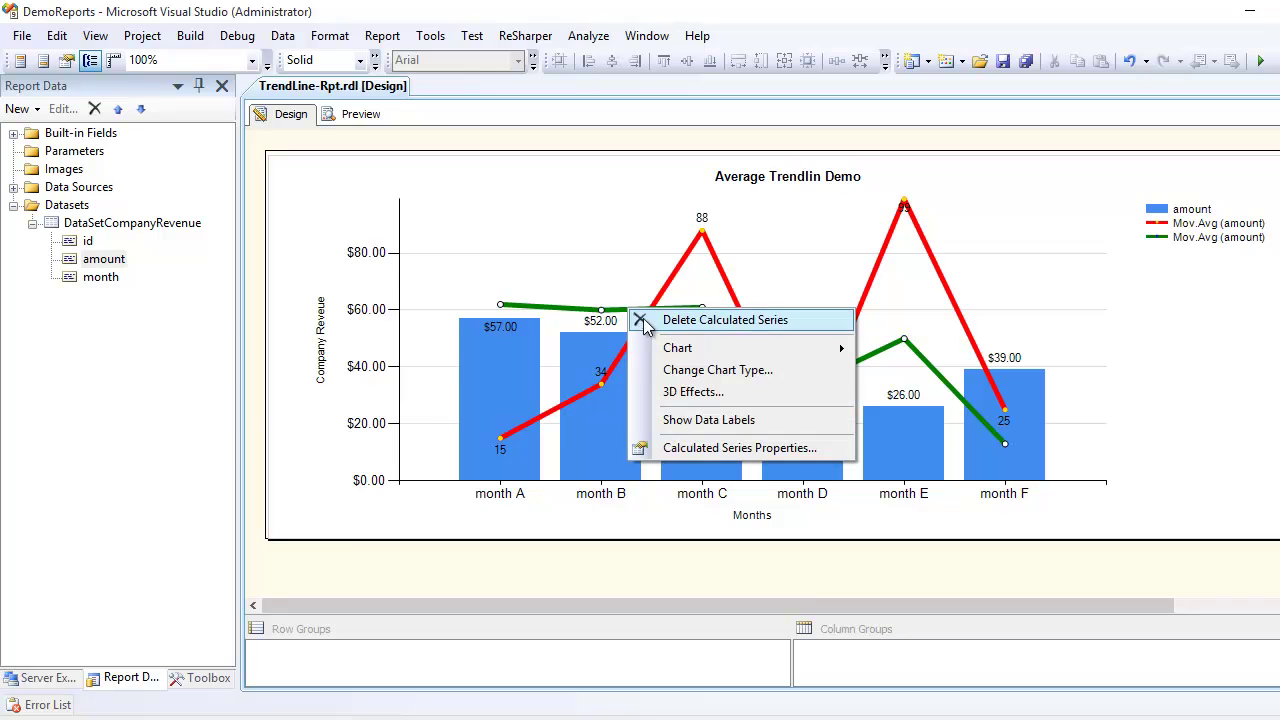
left_click(707, 451)
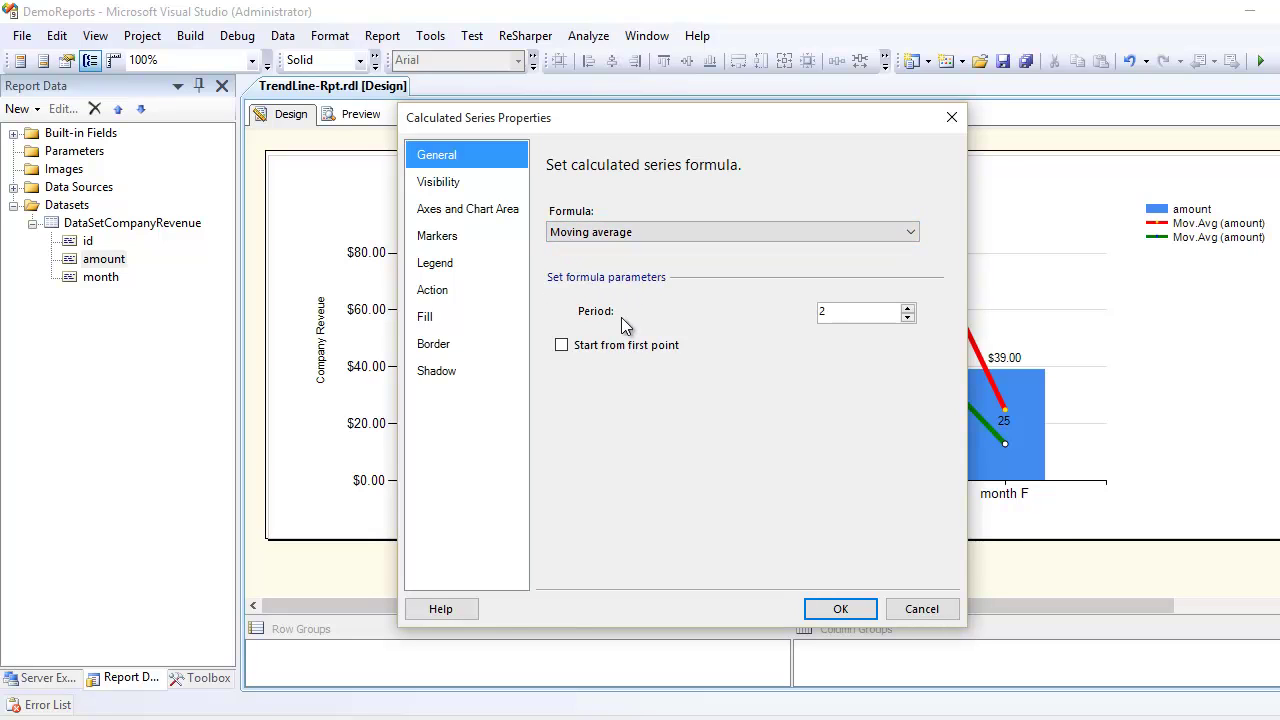
left_click(864, 311)
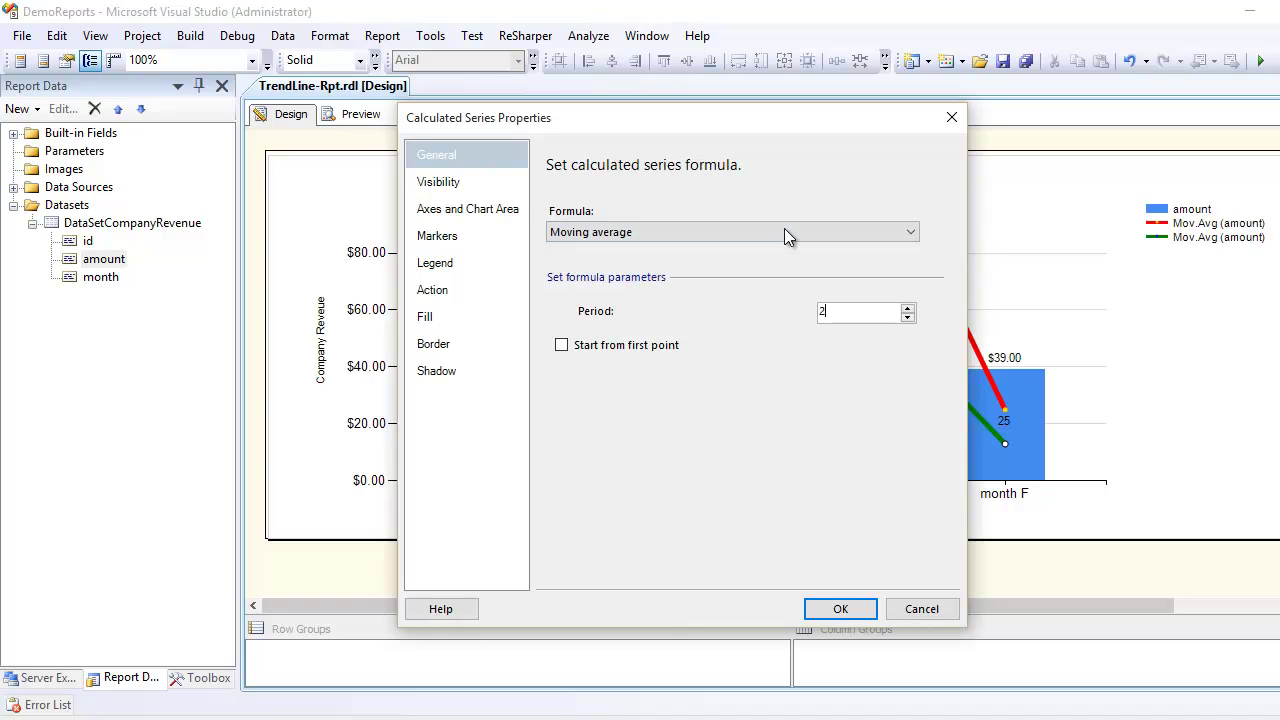
left_click_drag(734, 119, 1018, 119)
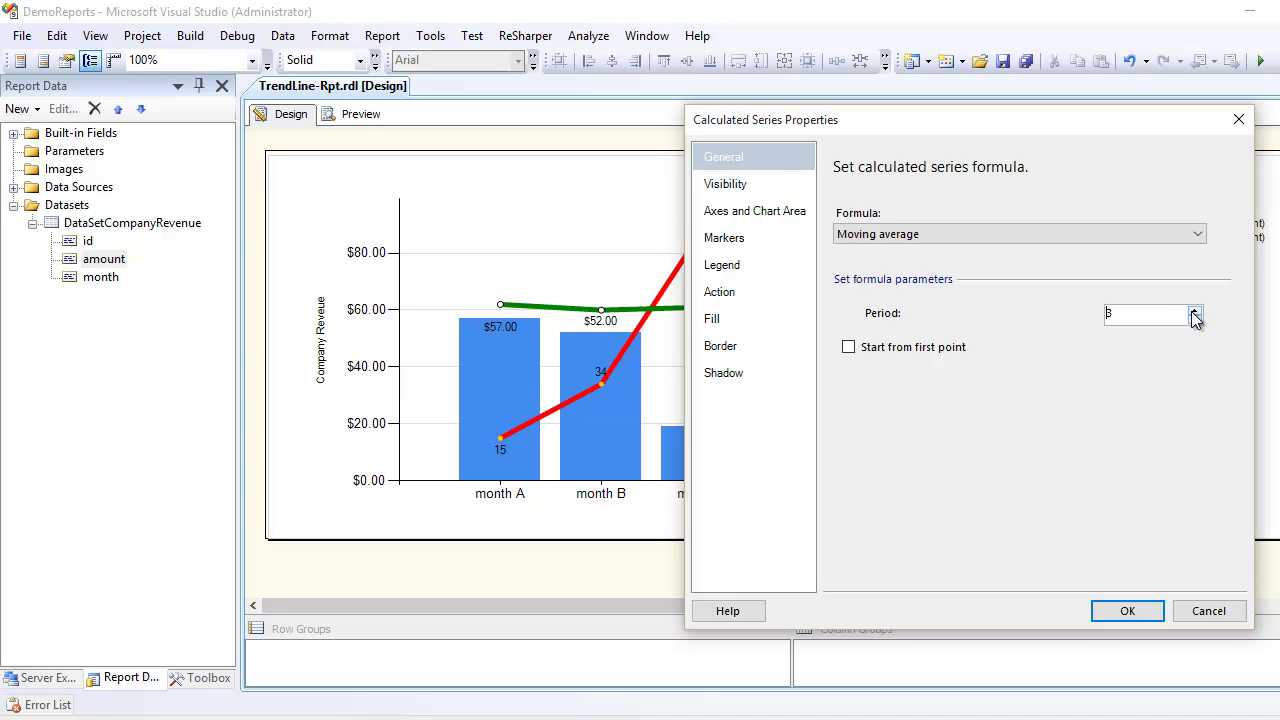
left_click(1119, 614)
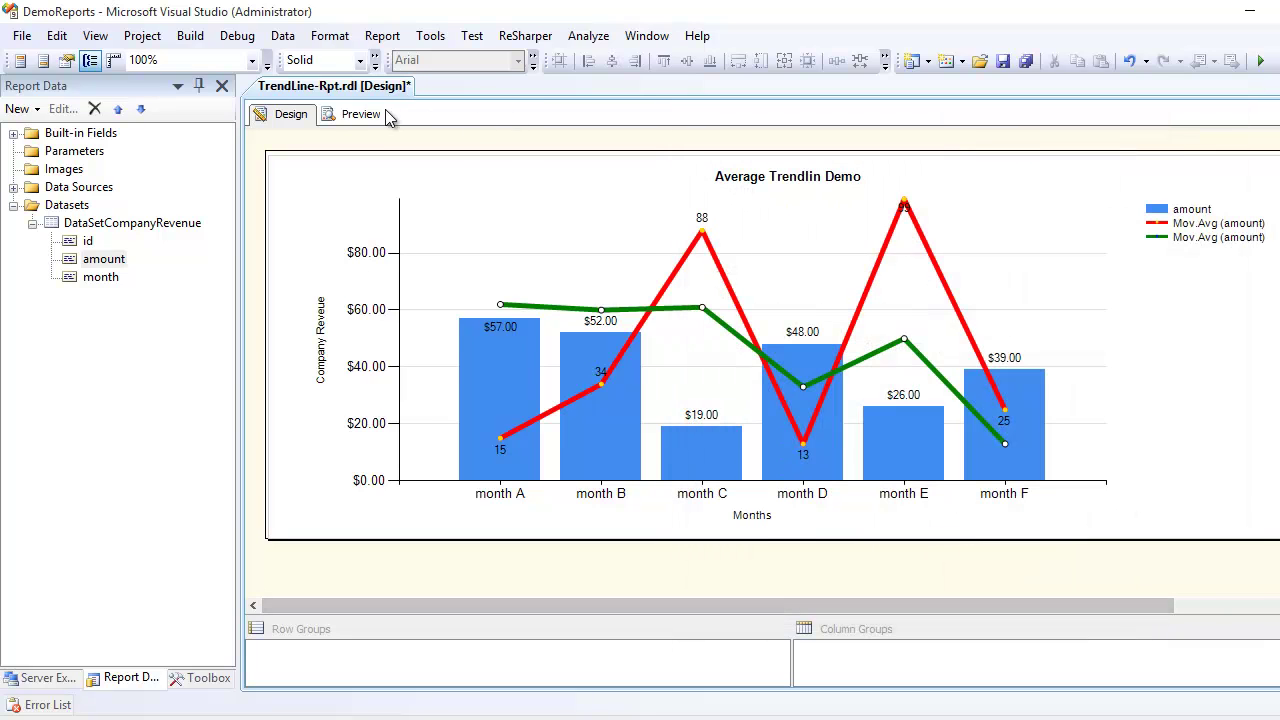
Step: Save all, check the preview of the 2-period and 3-period lines, then return to Design view
left_click(1022, 60)
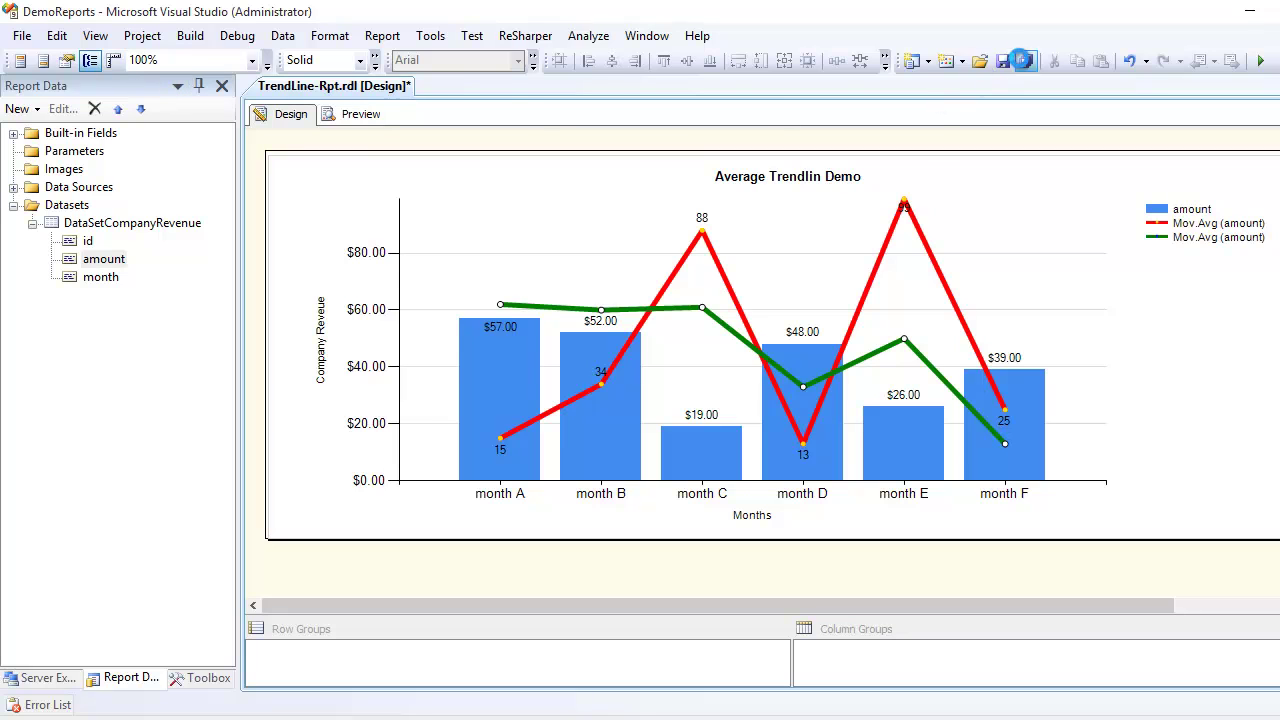
left_click(360, 116)
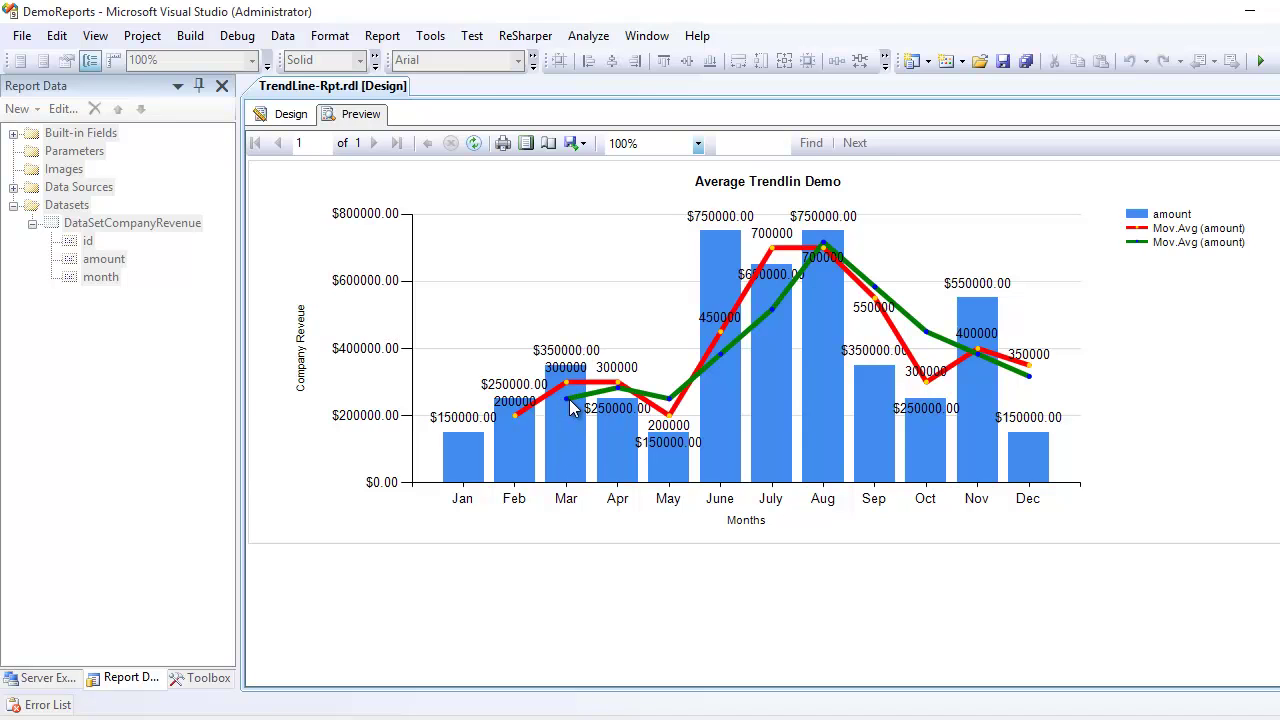
left_click(291, 114)
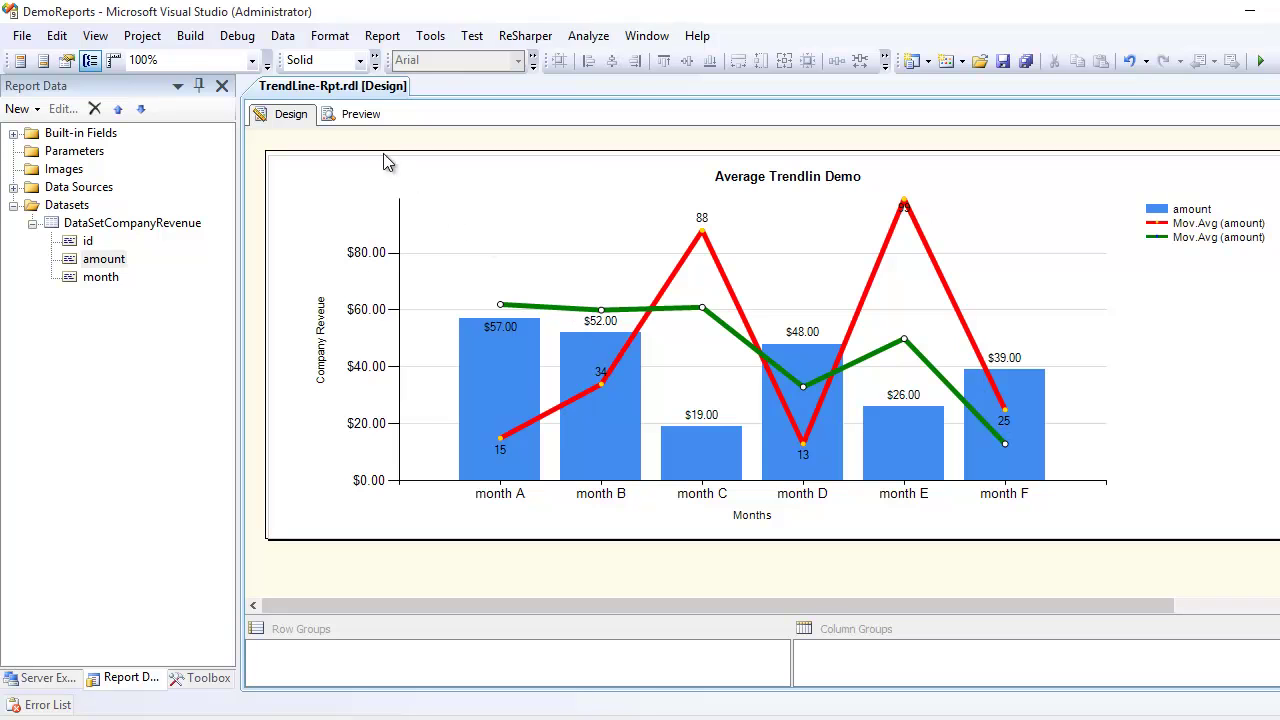
Step: Turn on data labels for the green 3-period moving-average series and preview the labelled chart
left_click(370, 116)
left_click(291, 115)
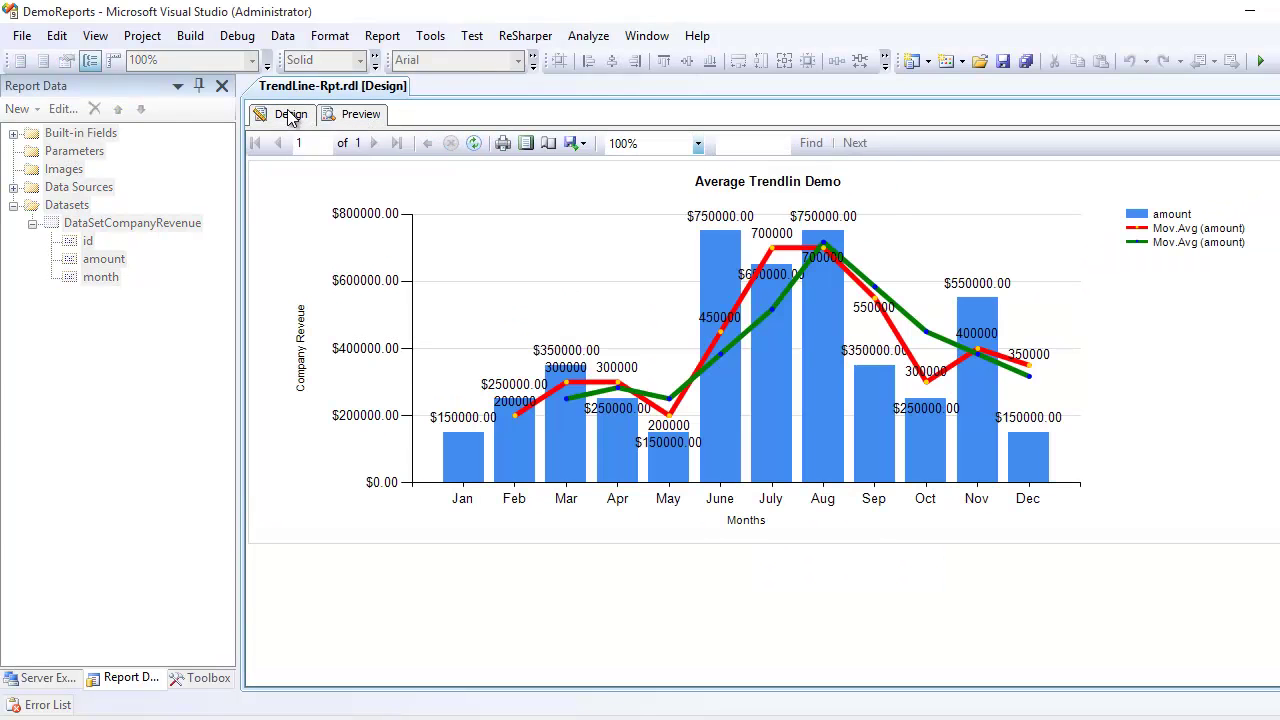
right_click(628, 316)
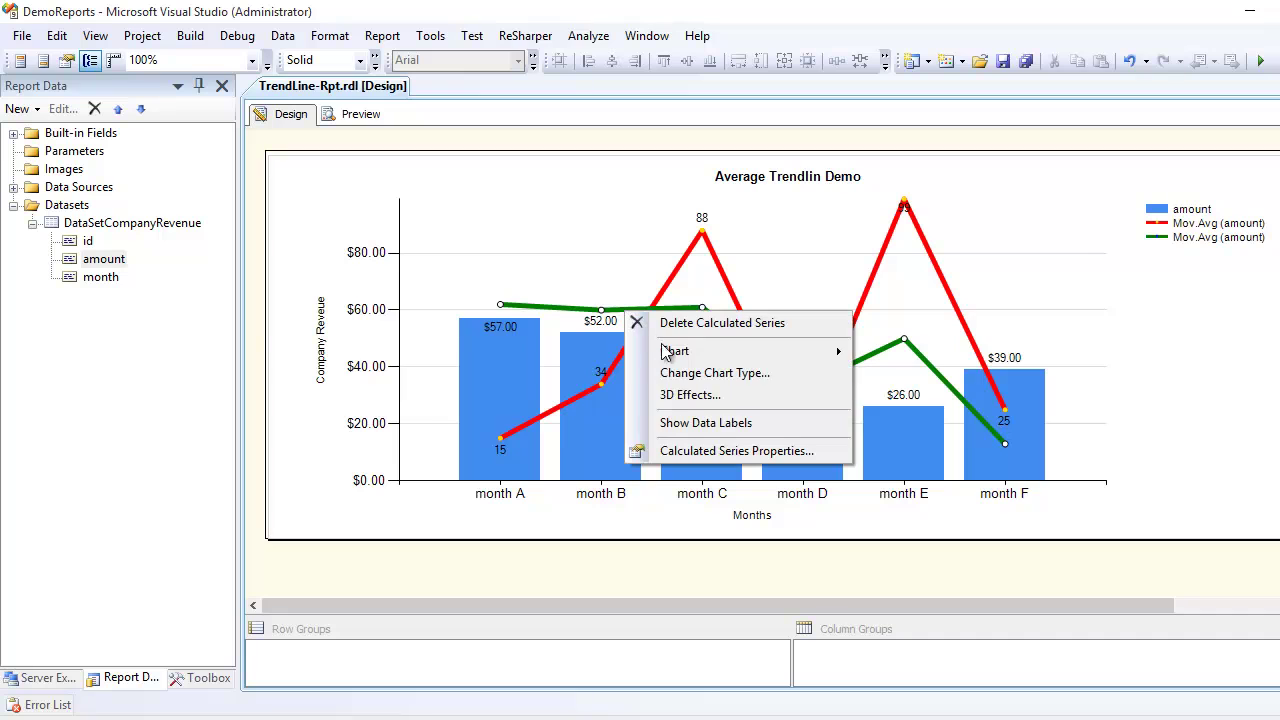
left_click(695, 421)
left_click(372, 116)
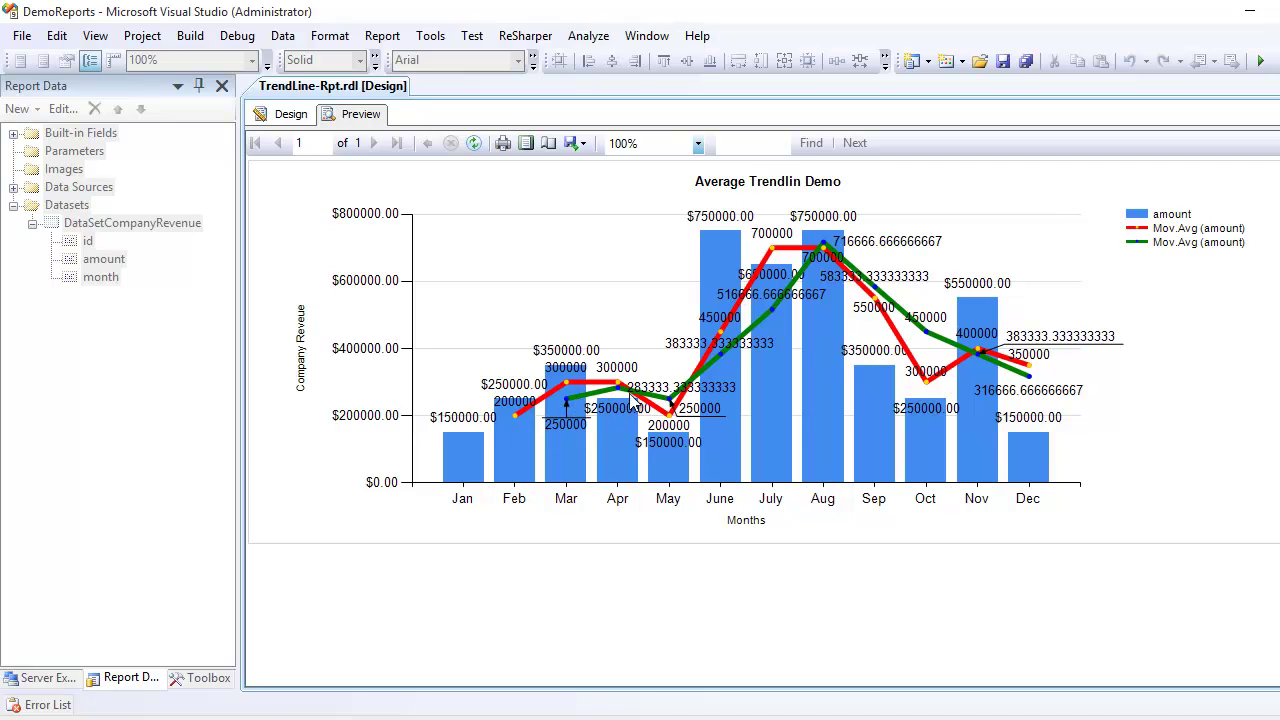
left_click(291, 114)
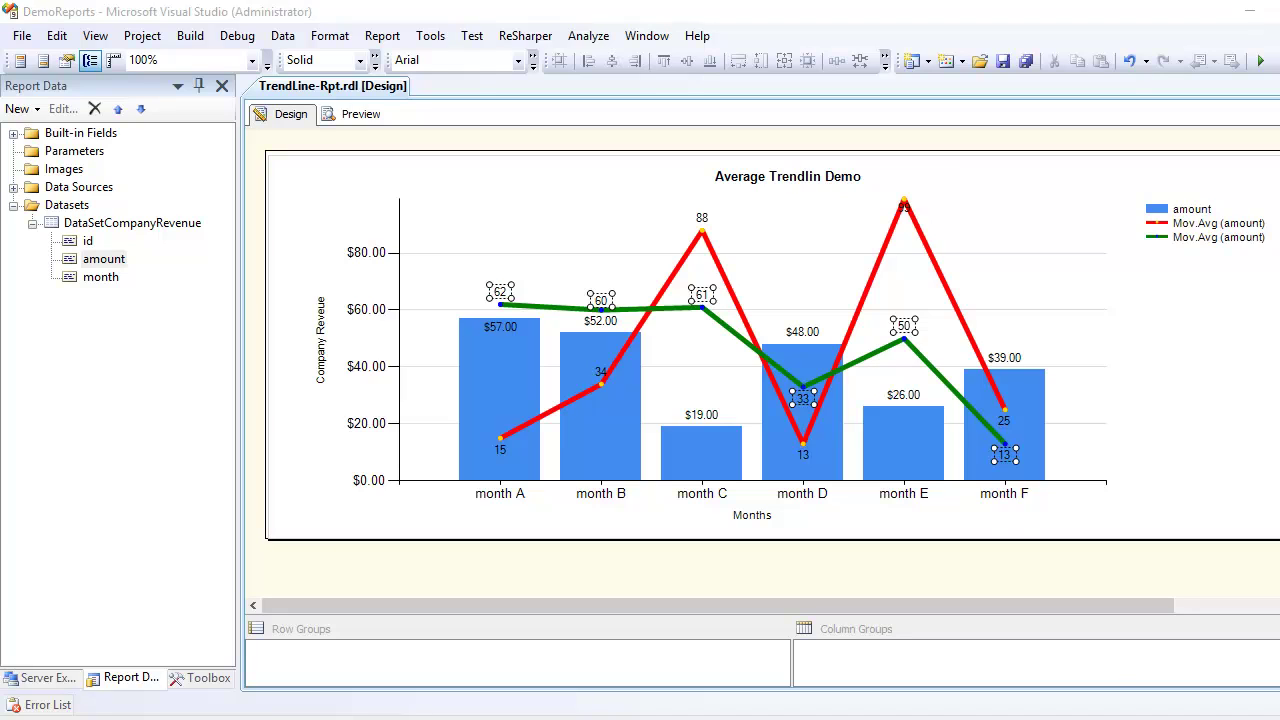
left_click(663, 357)
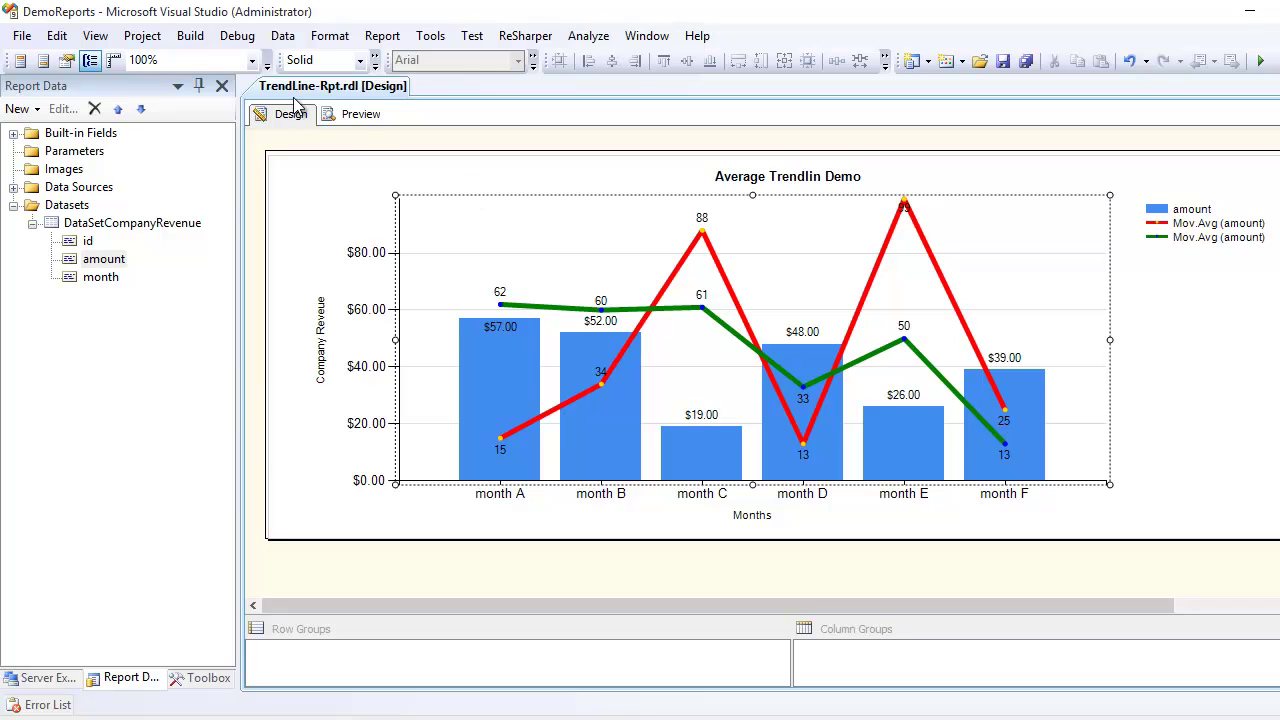
left_click(357, 113)
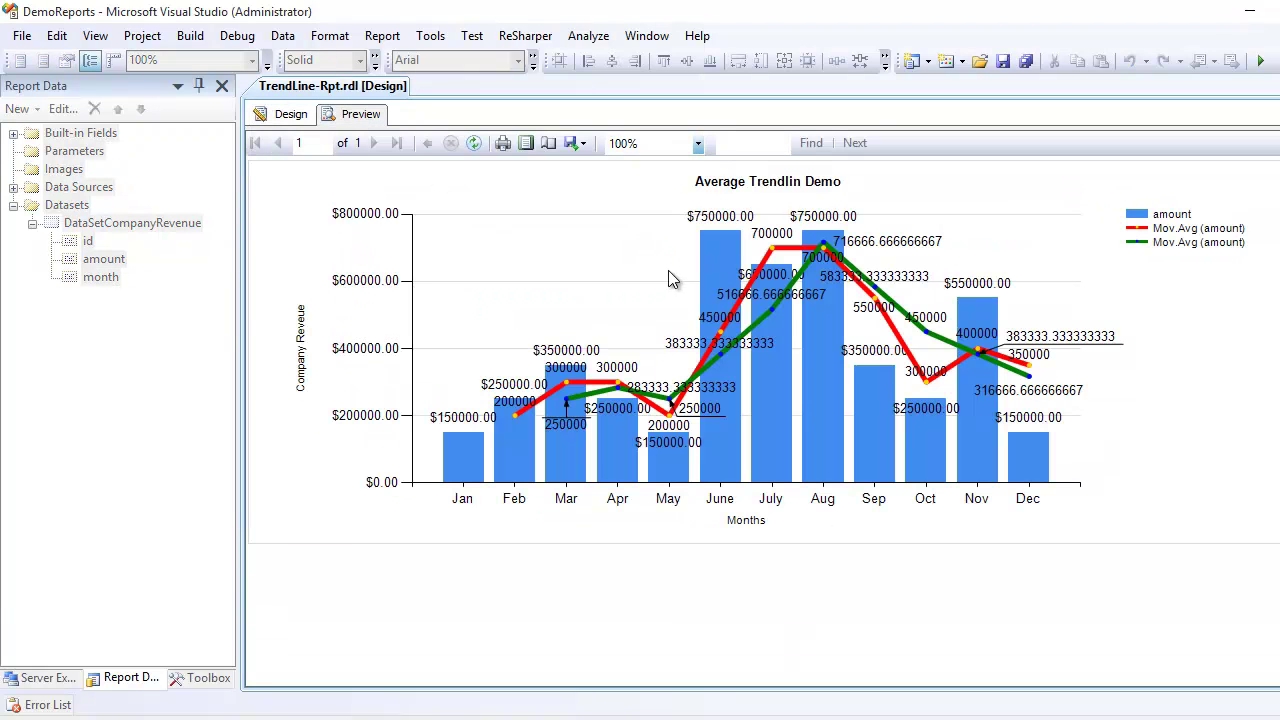